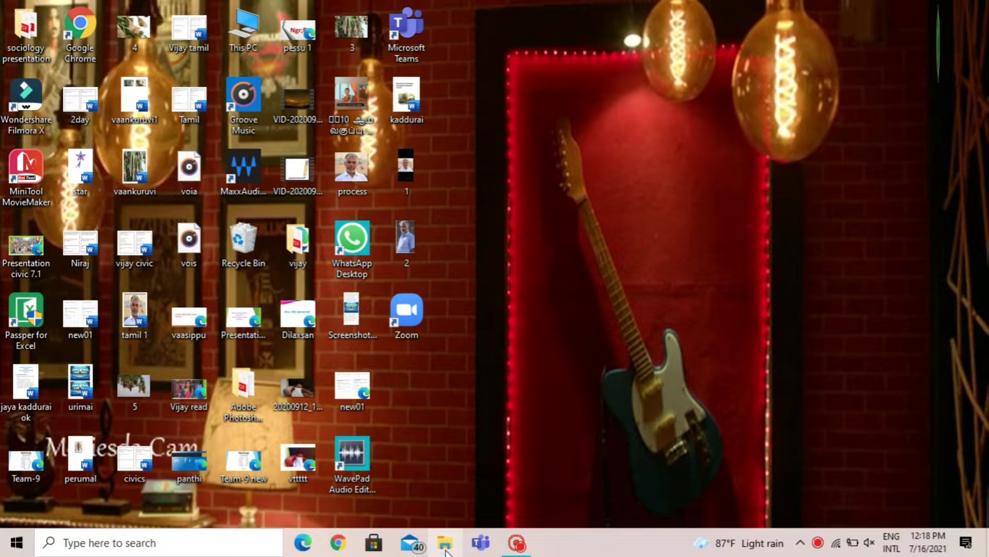
Check free space on Vijay 3.0 (C:) and Vijay 2.0 (F:) under This PC, then minimize File Explorer.
left_click(445, 543)
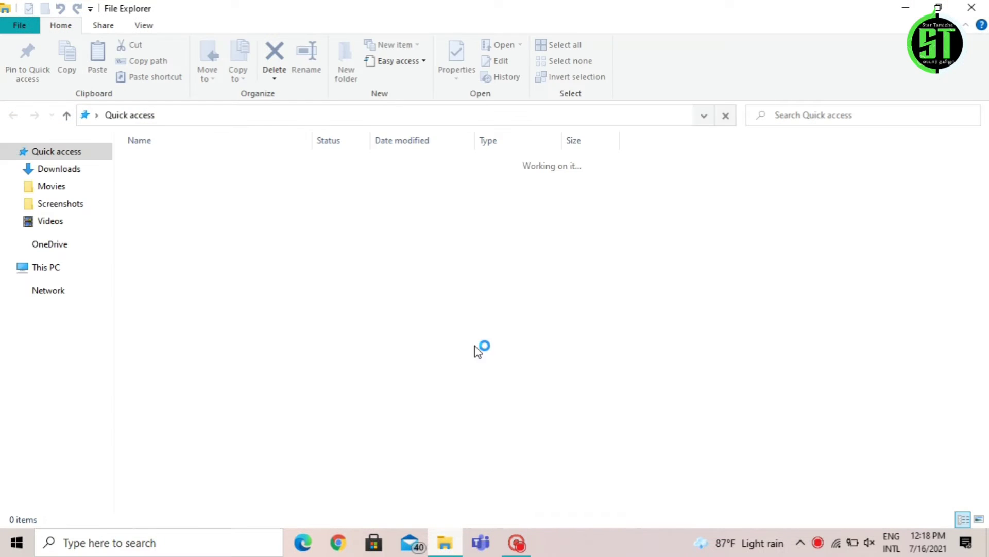
left_click(46, 267)
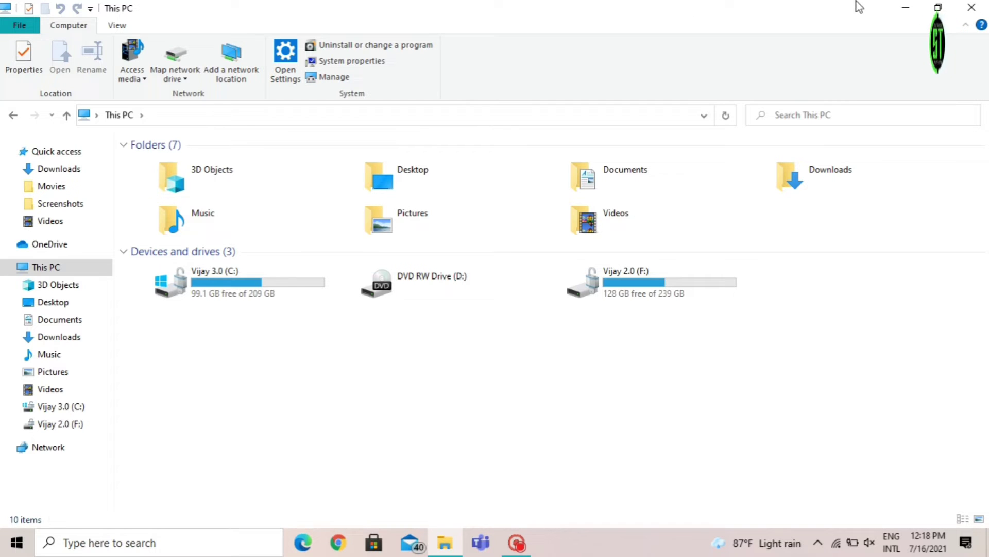
left_click(905, 8)
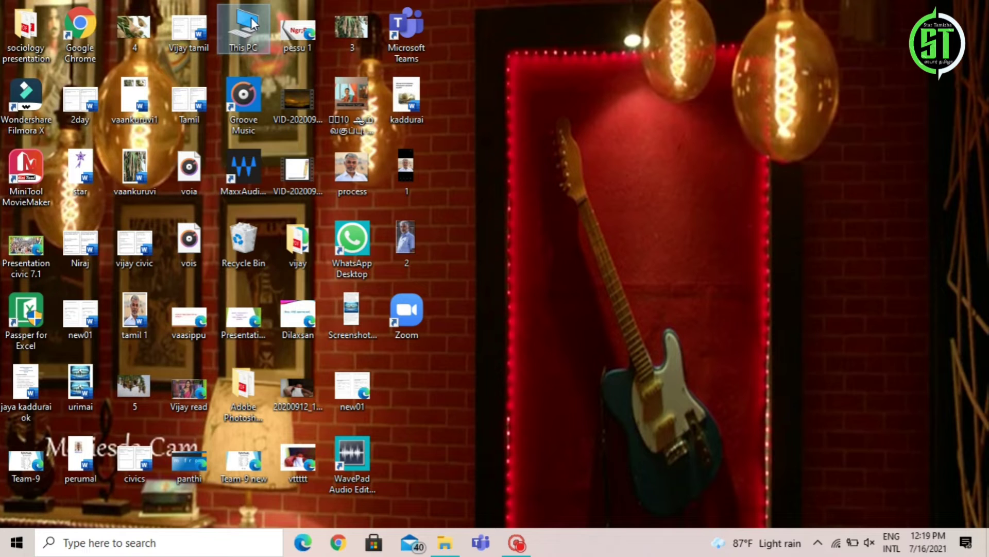
Open Computer Management from This PC, maximized, showing Disk Management with Disk 0's partitions.
right_click(251, 19)
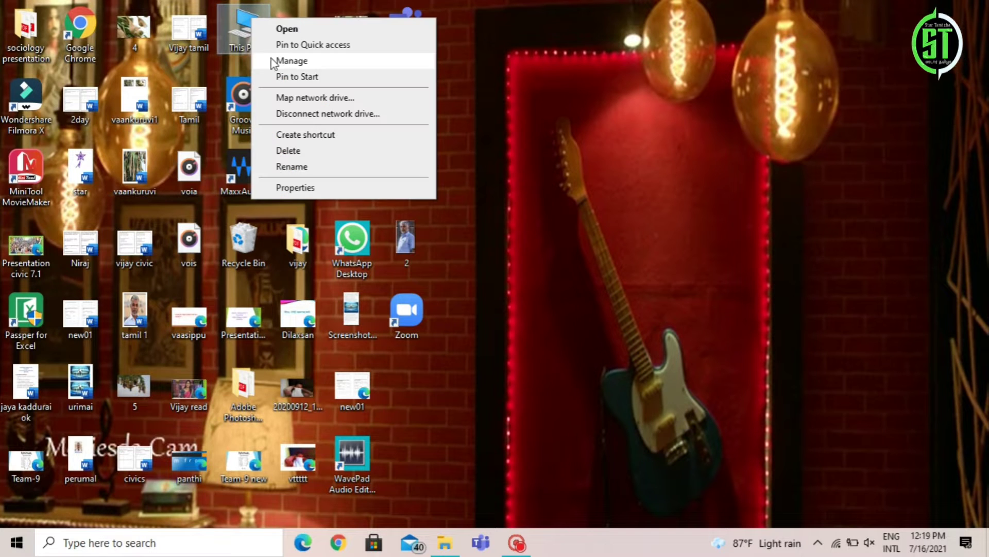
left_click(298, 62)
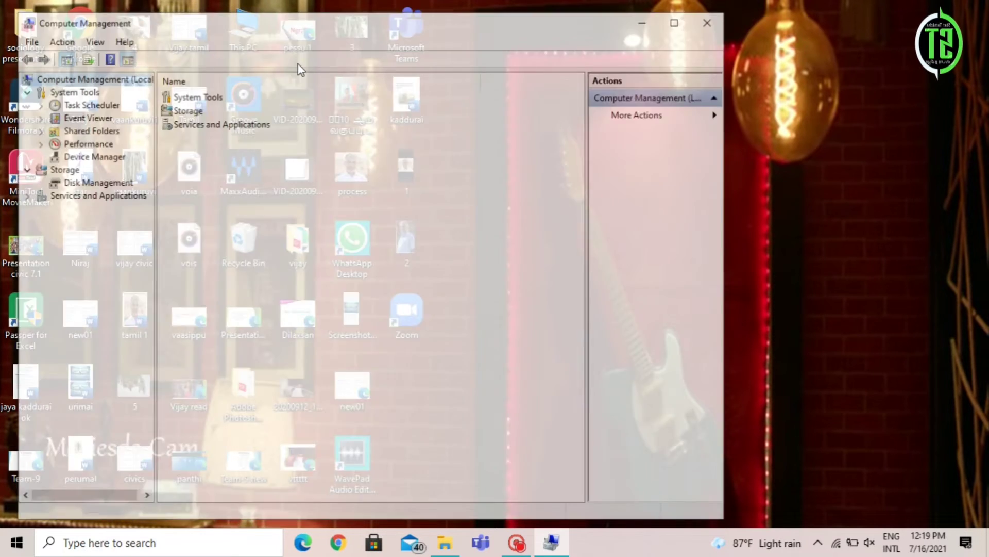
left_click(678, 20)
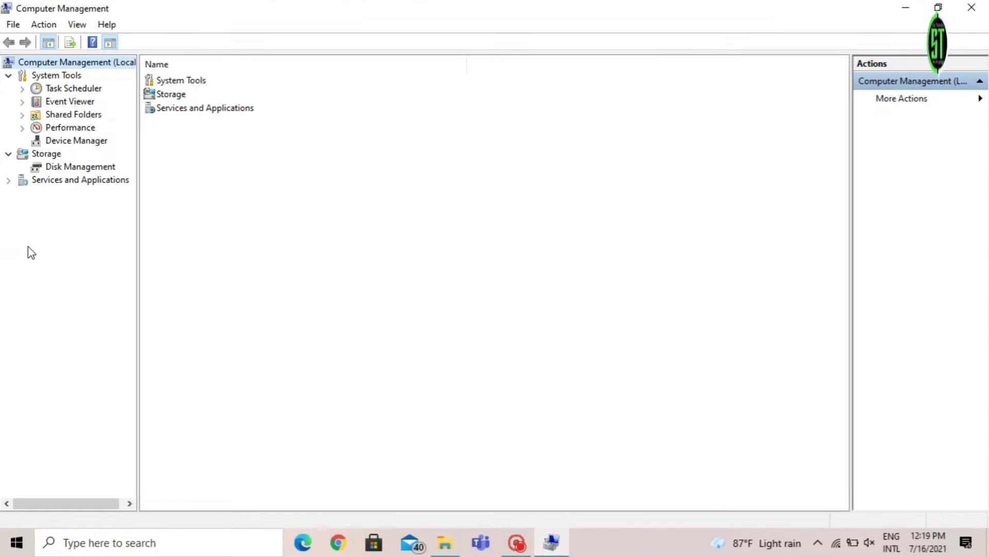
left_click(73, 167)
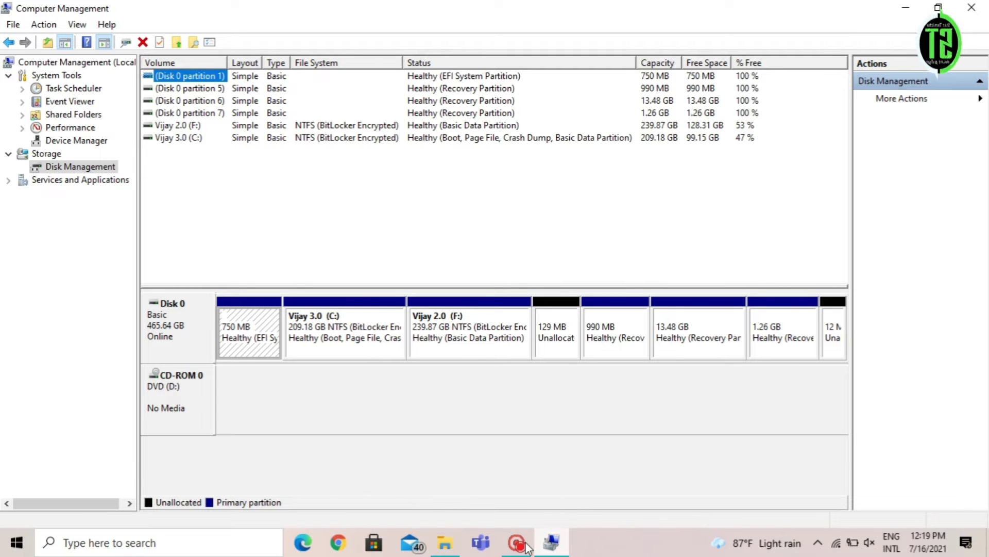
Glance at the This PC window, then return to Disk Management.
mouse_move(445, 542)
mouse_move(453, 470)
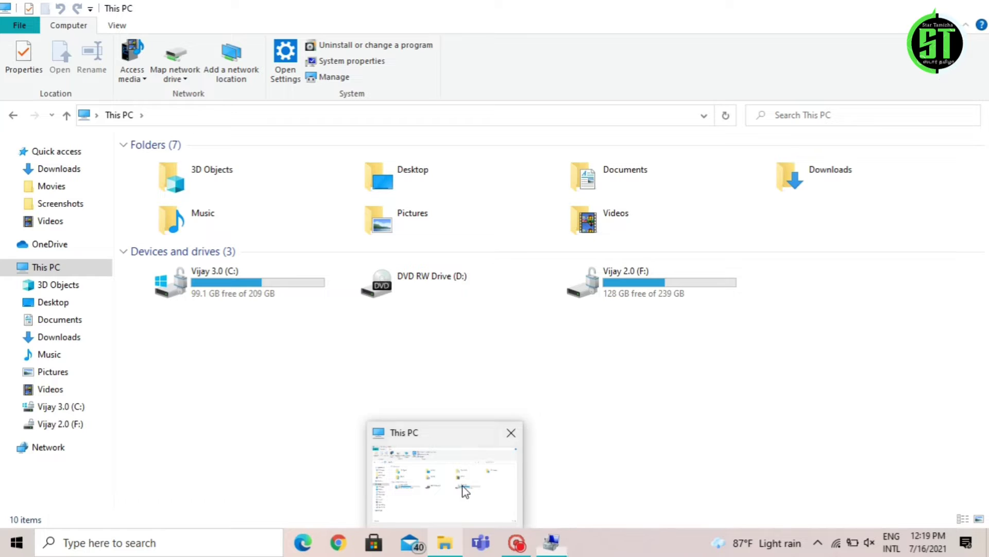
left_click(461, 486)
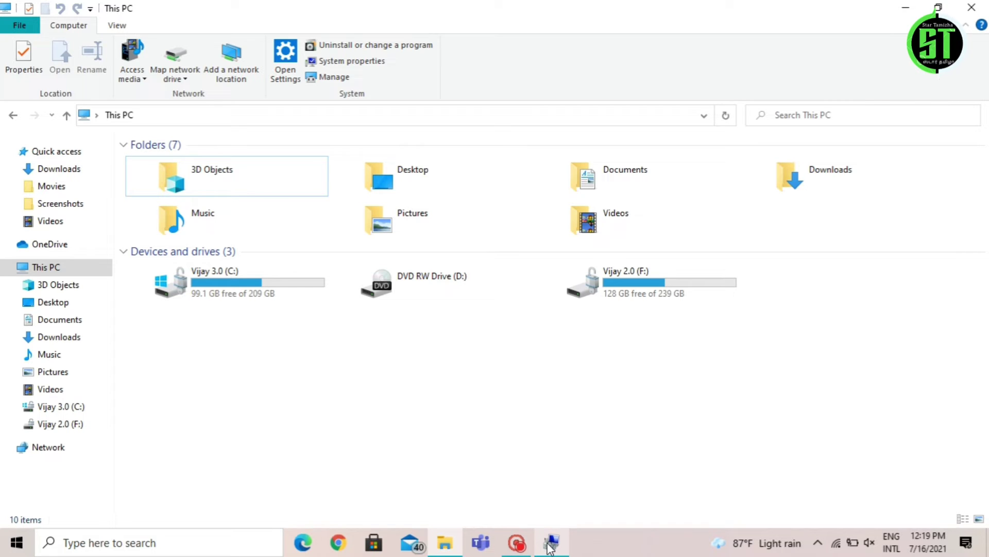
mouse_move(551, 547)
left_click(543, 515)
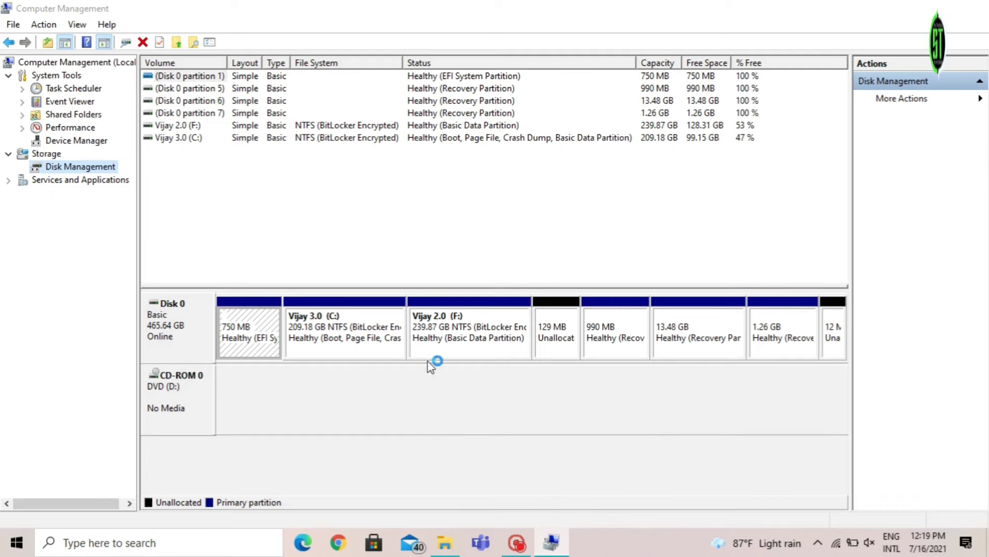
Start Shrink Volume on Vijay 2.0 (F:) so it queries the available shrink space.
right_click(447, 329)
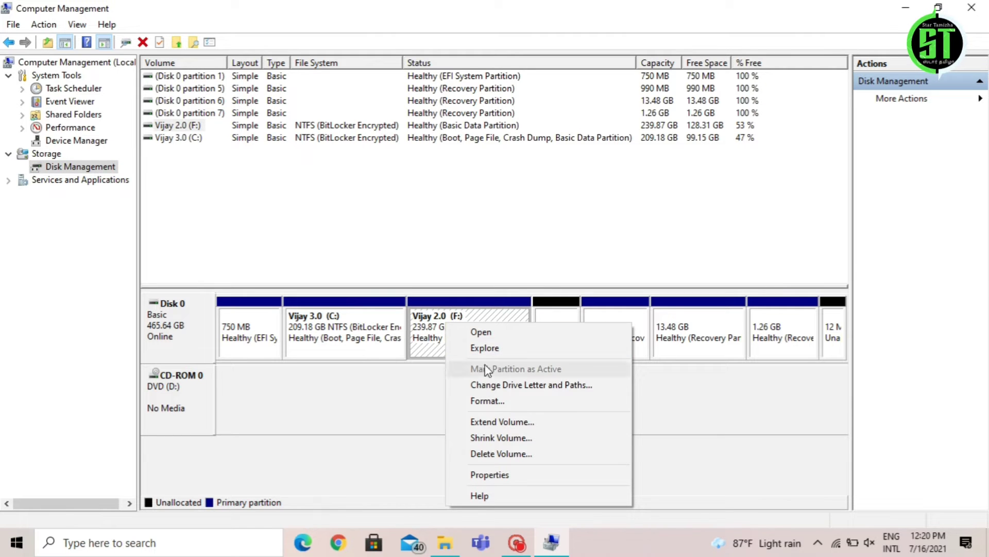
left_click(490, 437)
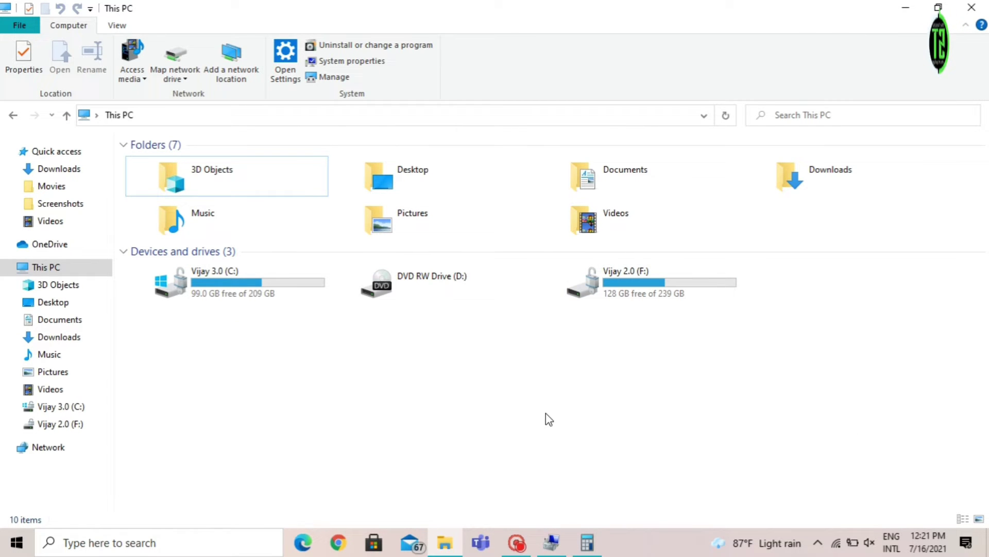
mouse_move(551, 542)
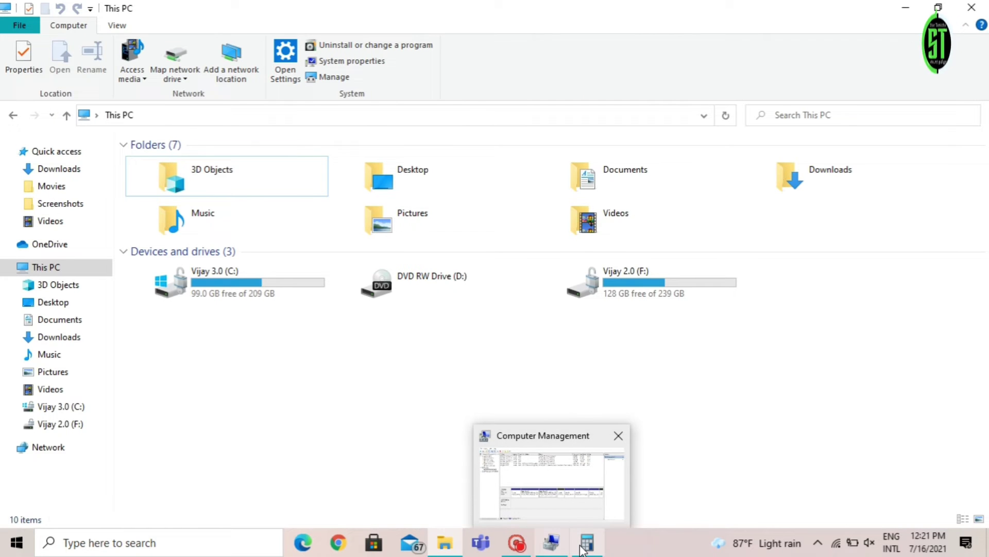
Calculate 50 × 1024 = 51,200 MB in Calculator, then close it.
left_click(587, 549)
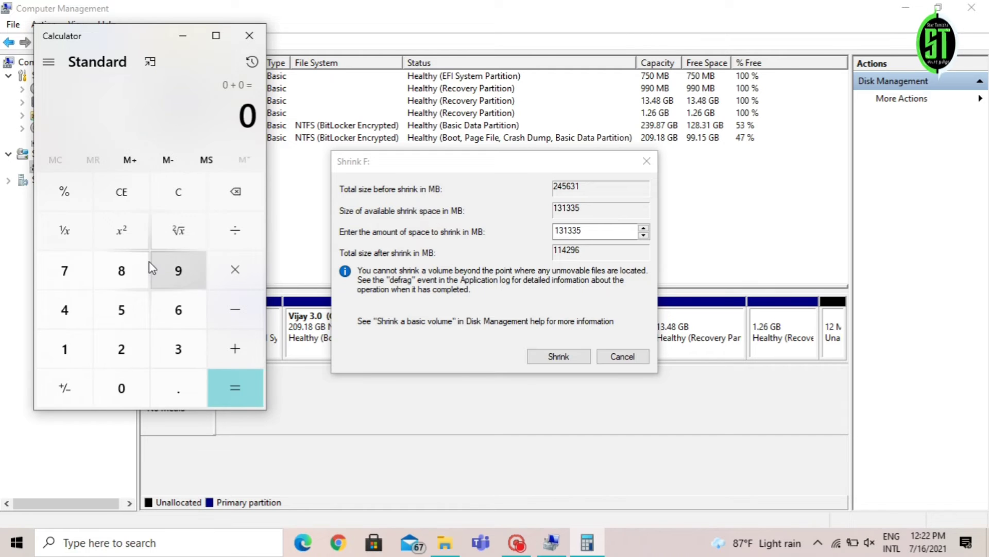
left_click(119, 311)
left_click(118, 386)
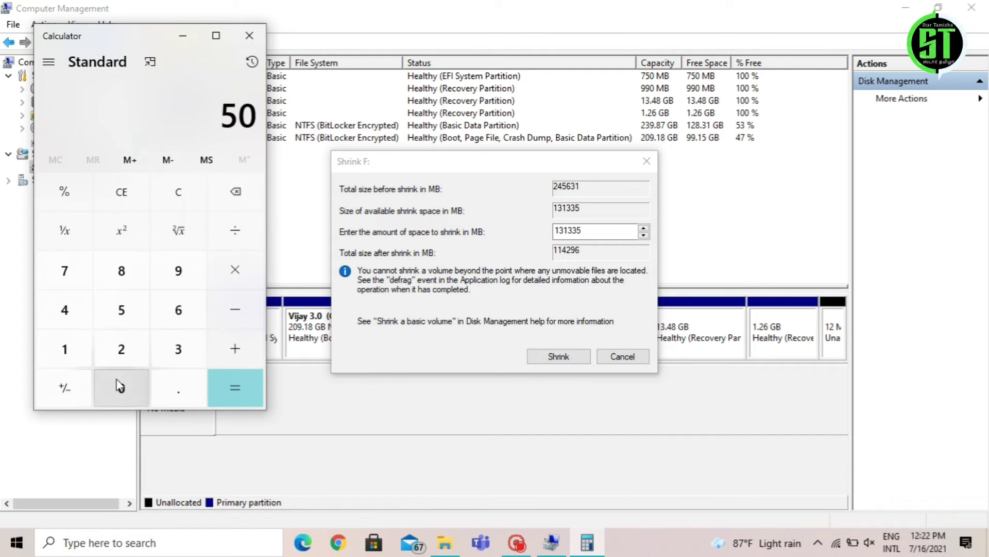
key("asterisk")
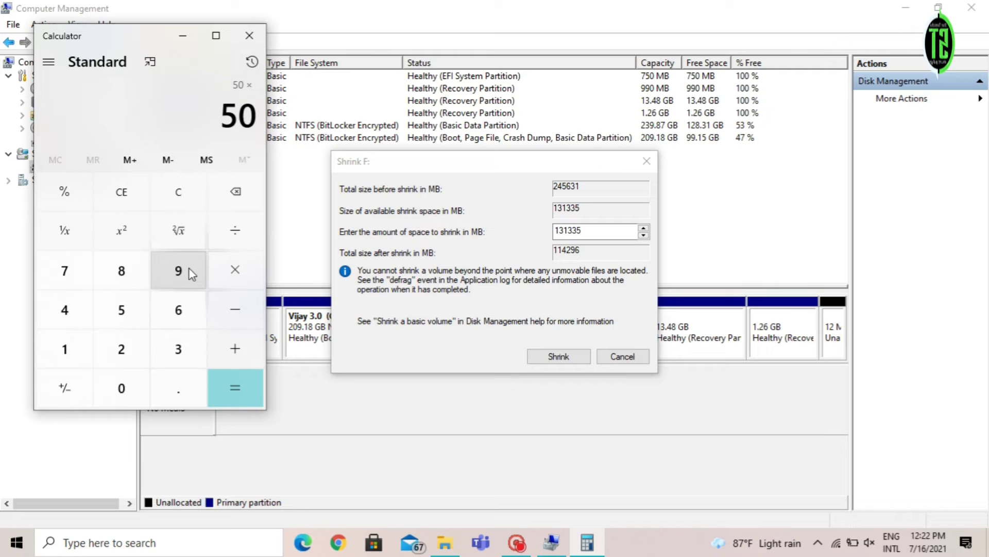
type("1024")
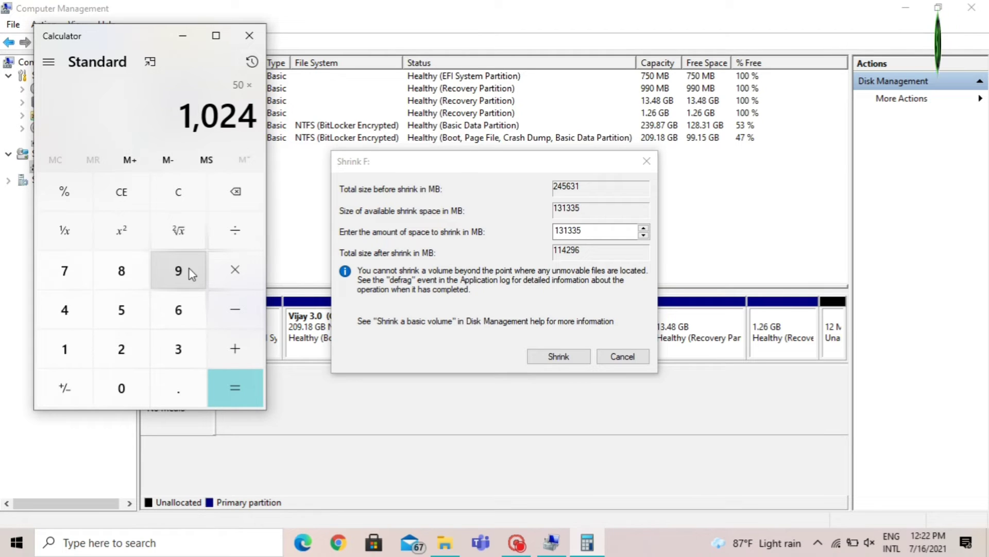
key("Return")
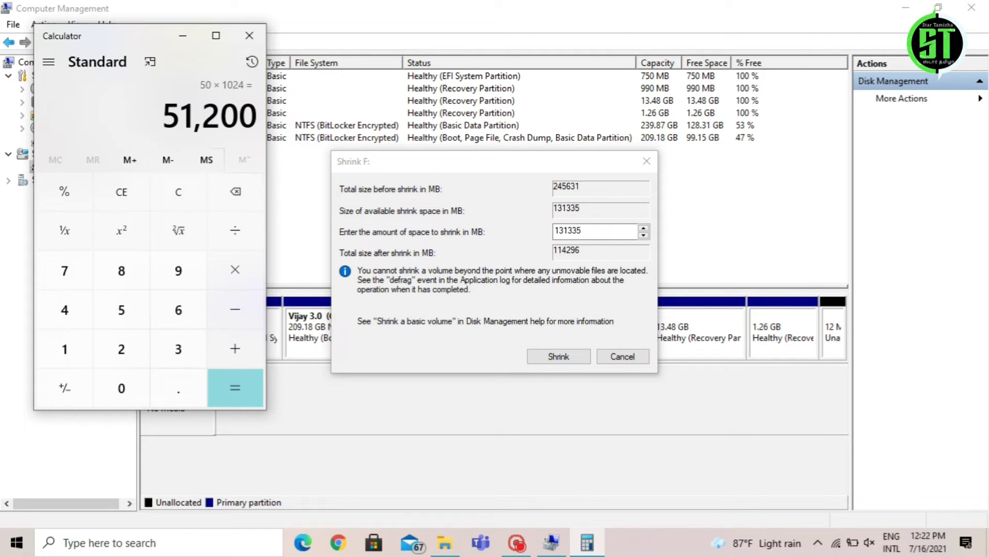
left_click(249, 30)
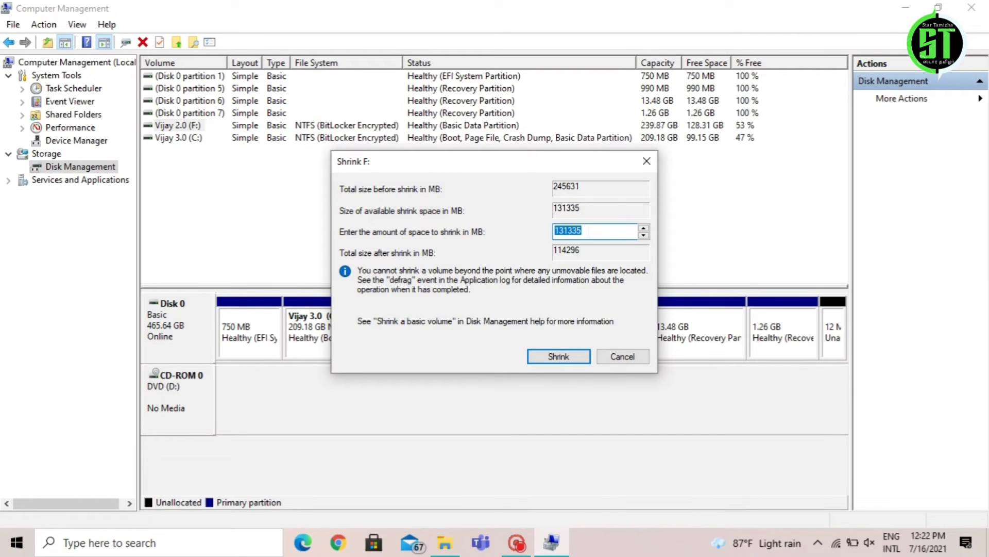
Shrink F: by 51200 MB in the Shrink dialog.
type("51200")
left_click(577, 356)
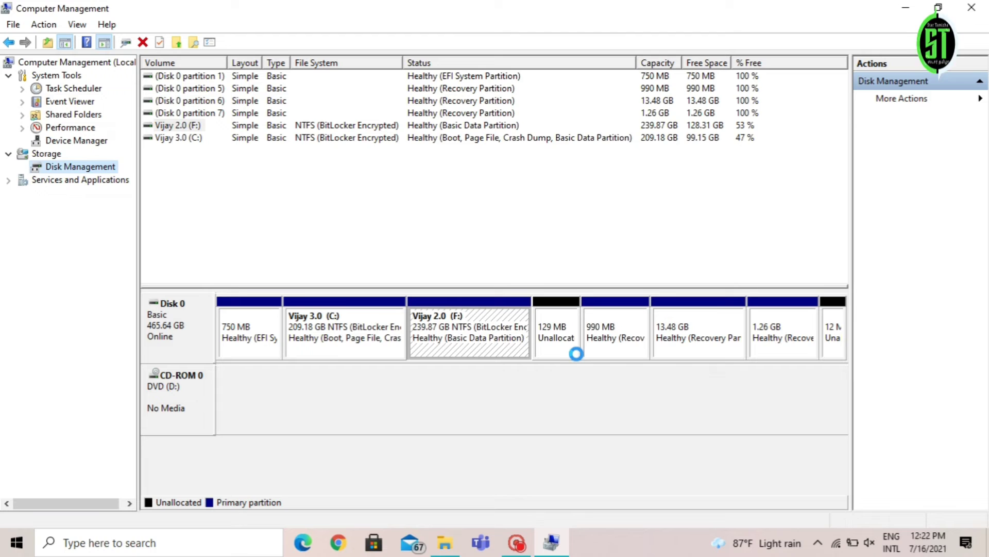
left_click(576, 354)
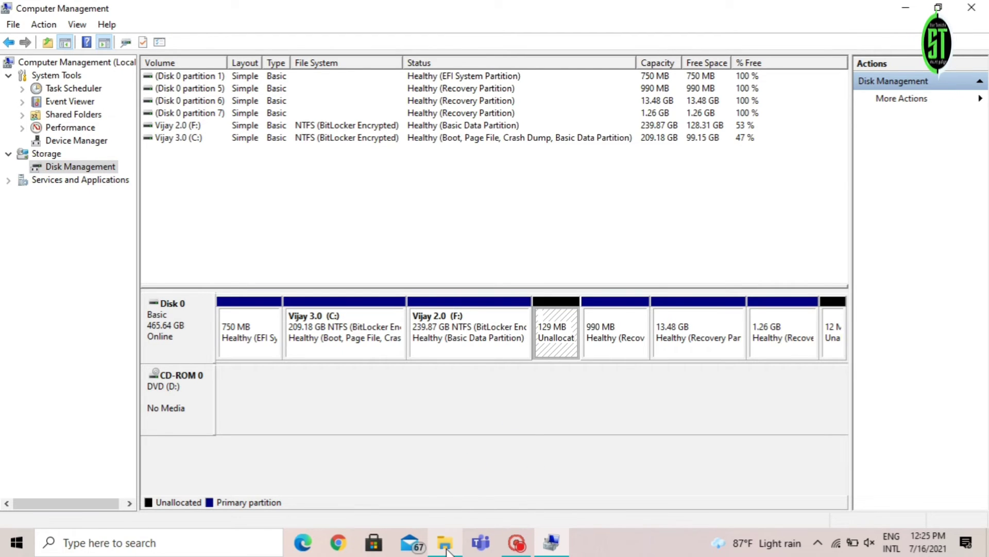
Glance at This PC, then return to Disk Management and select the 50.13 GB unallocated block.
mouse_move(446, 551)
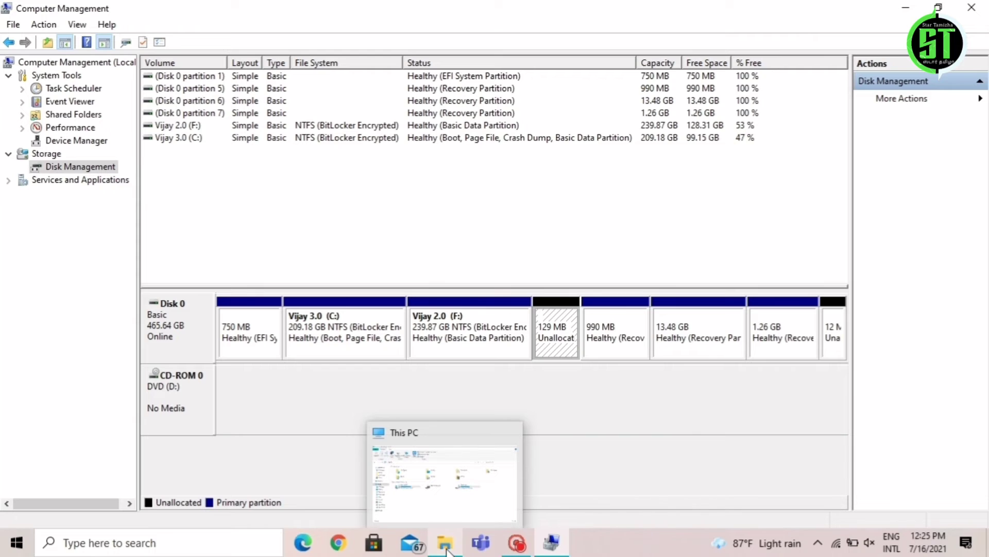
left_click(462, 495)
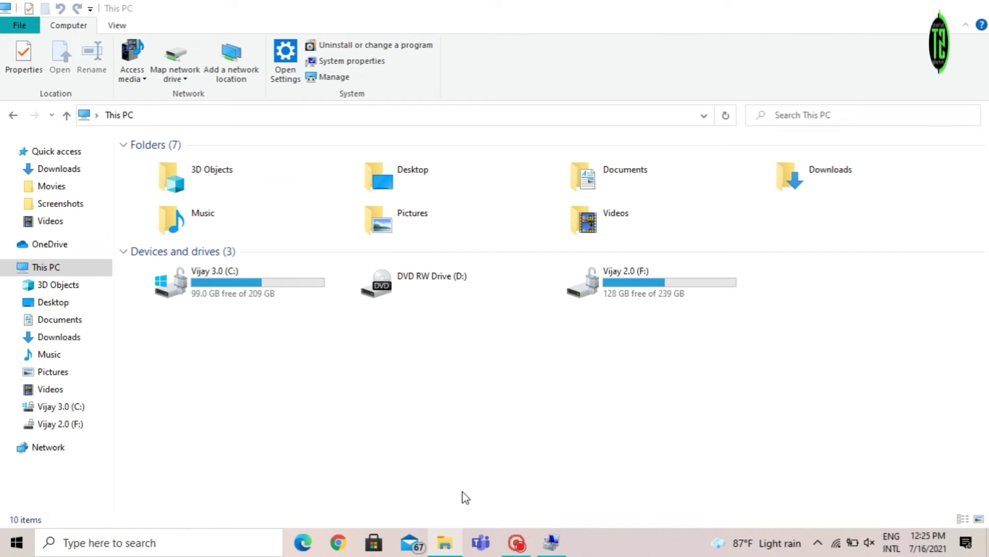
left_click(549, 545)
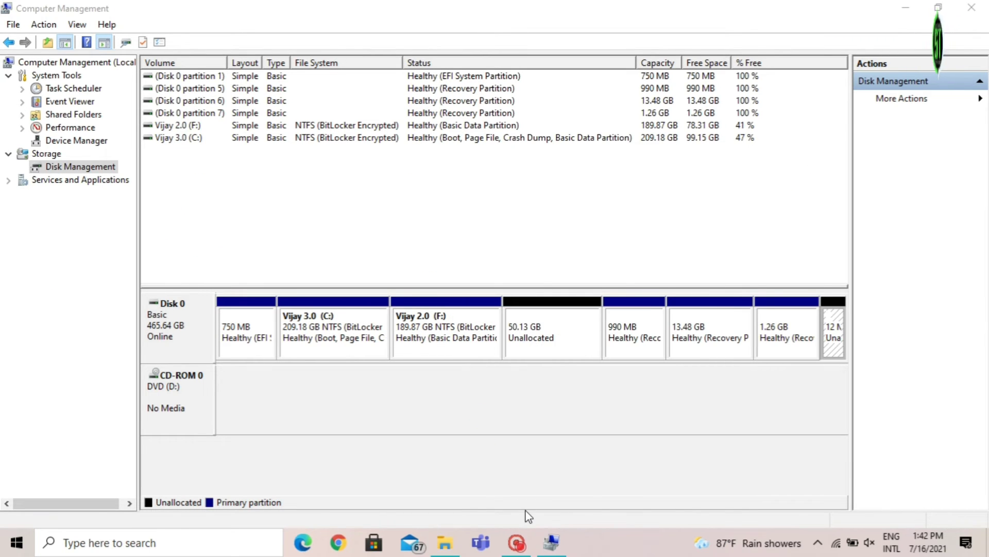
left_click(548, 337)
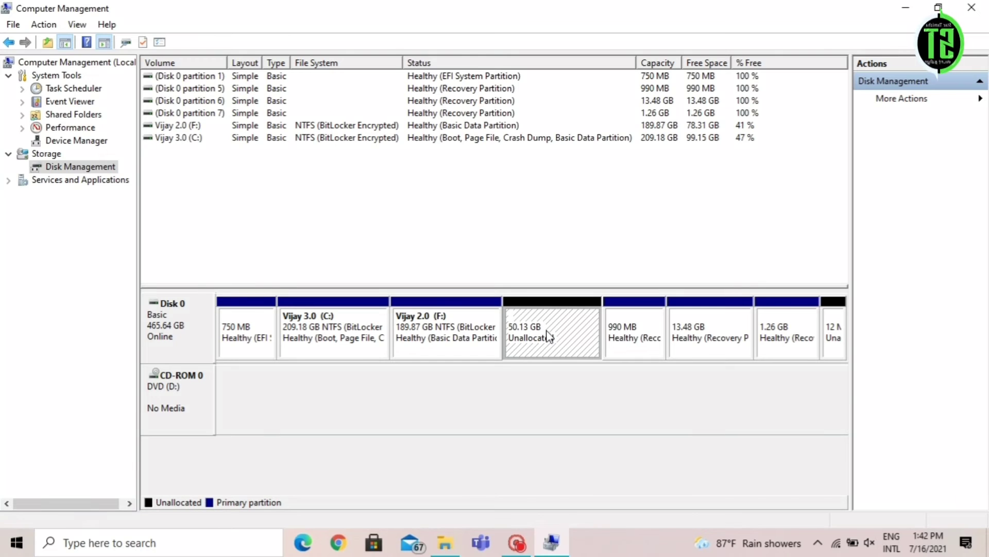
Start a New Simple Volume on the unallocated space, keeping 51328 MB and drive letter E.
right_click(549, 336)
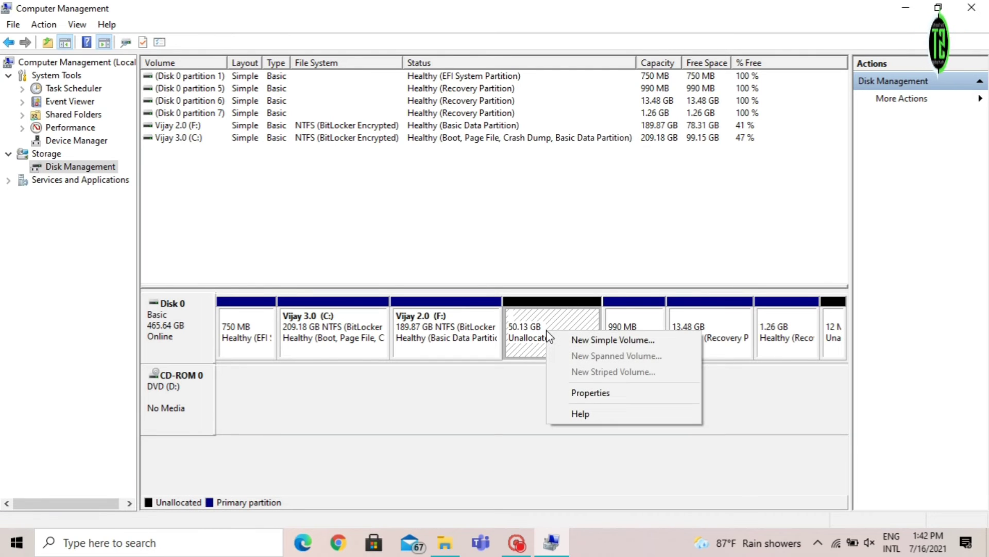
left_click(594, 343)
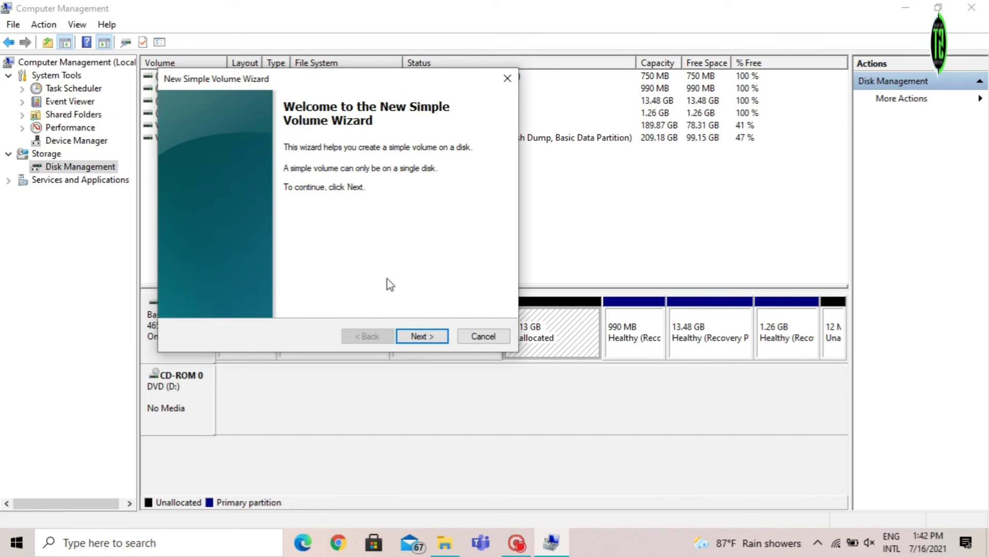
left_click(423, 337)
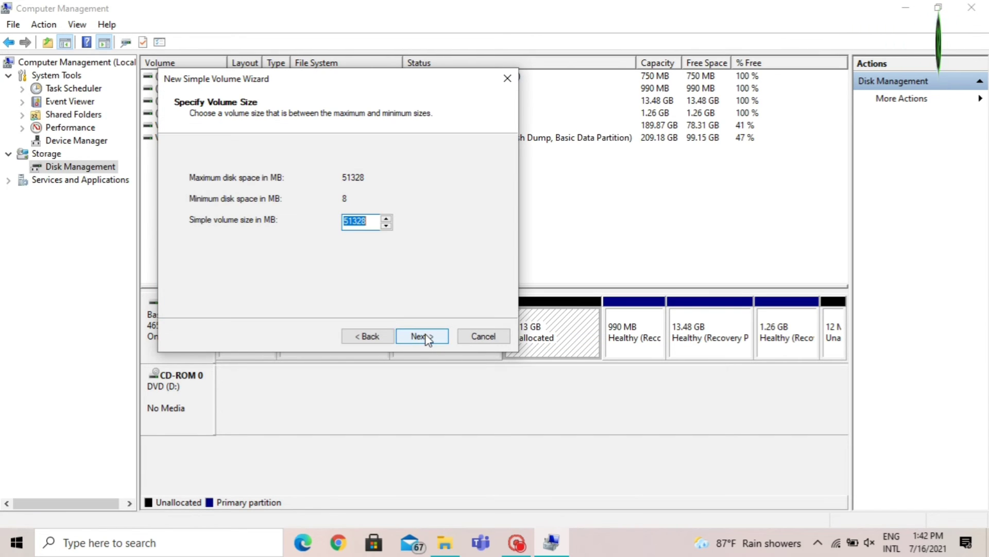
left_click(431, 337)
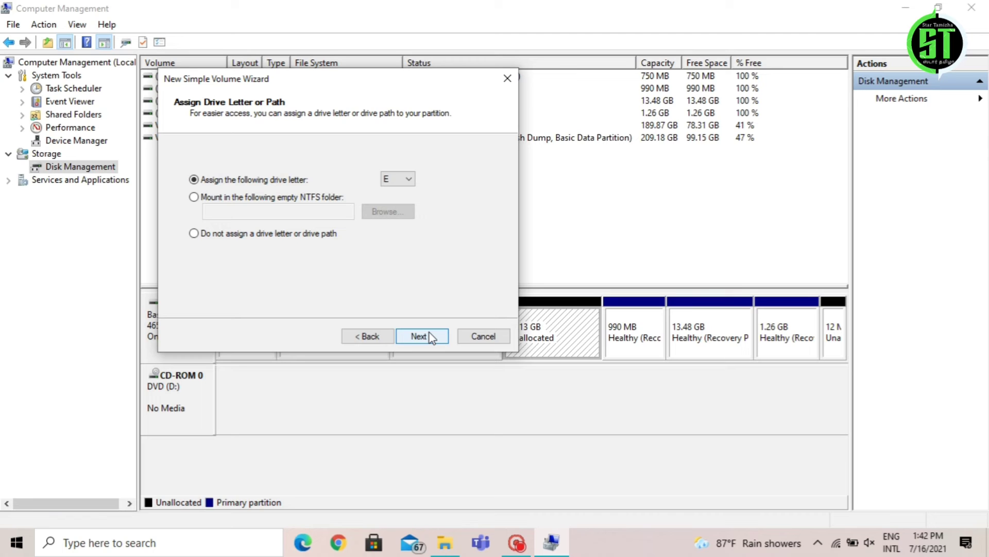
left_click(419, 340)
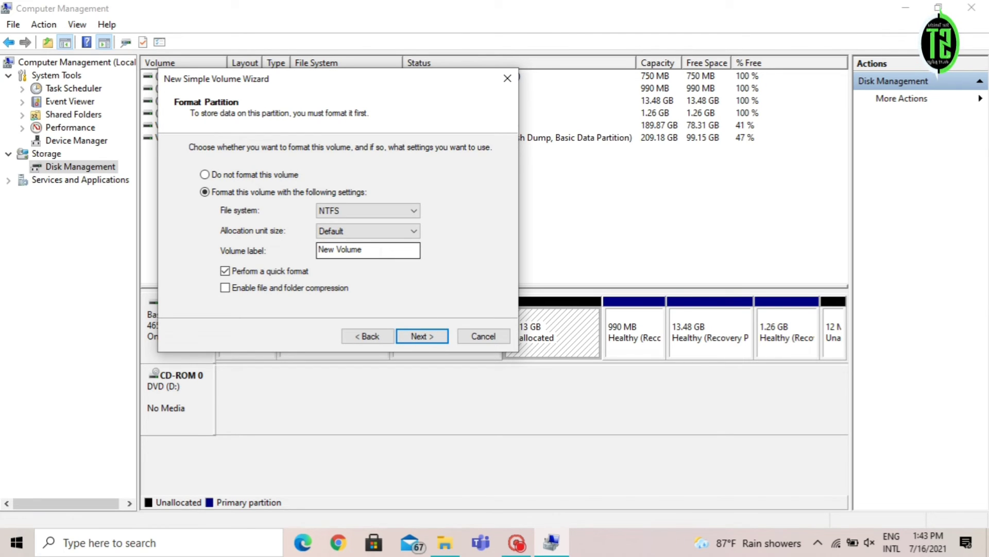
Label the volume 'Vijay 4.0', keep NTFS formatting, and finish the wizard.
left_click(364, 250)
key("BackSpace")
key("BackSpace")
key("BackSpace")
key("BackSpace")
key("BackSpace")
key("BackSpace")
key("BackSpace")
key("BackSpace")
key("BackSpace")
key("BackSpace")
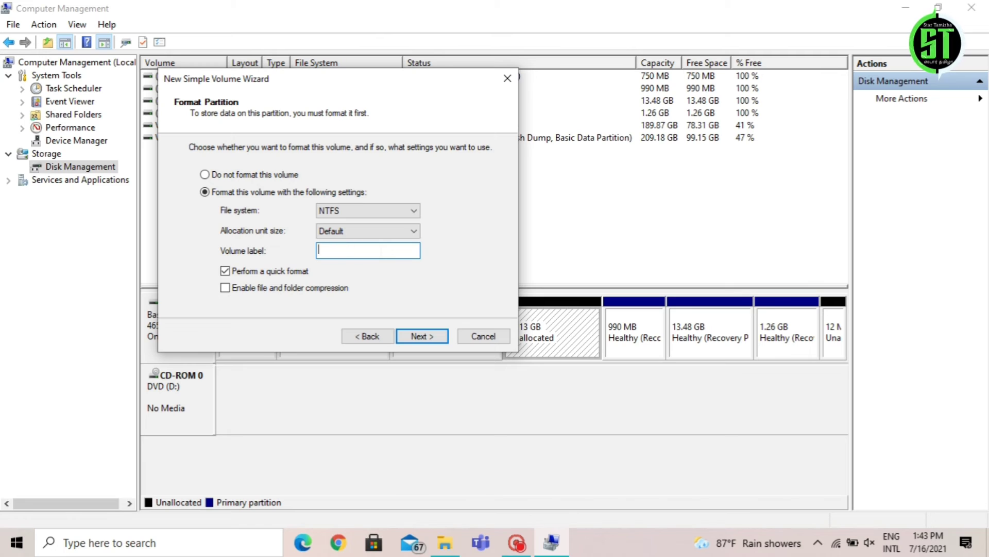
type("V")
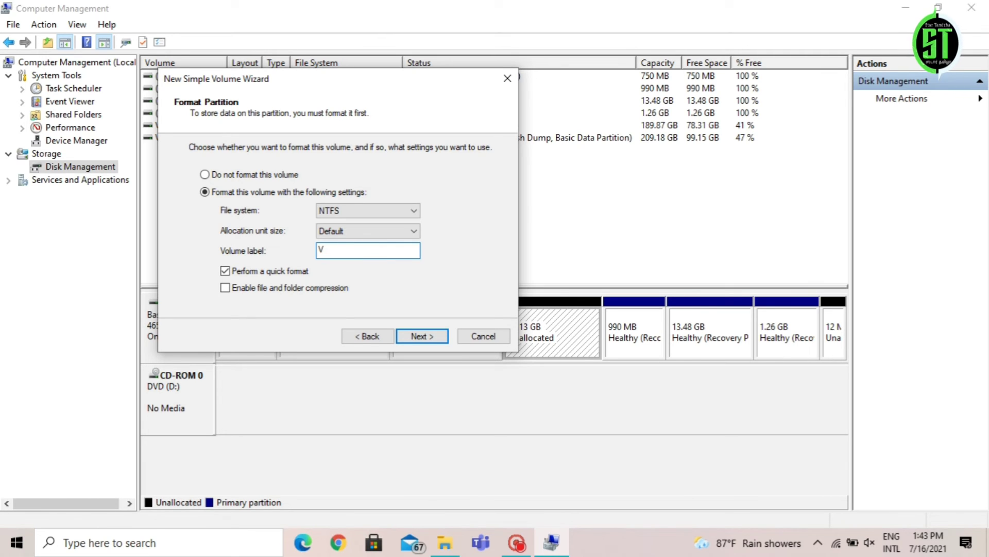
type("ijay")
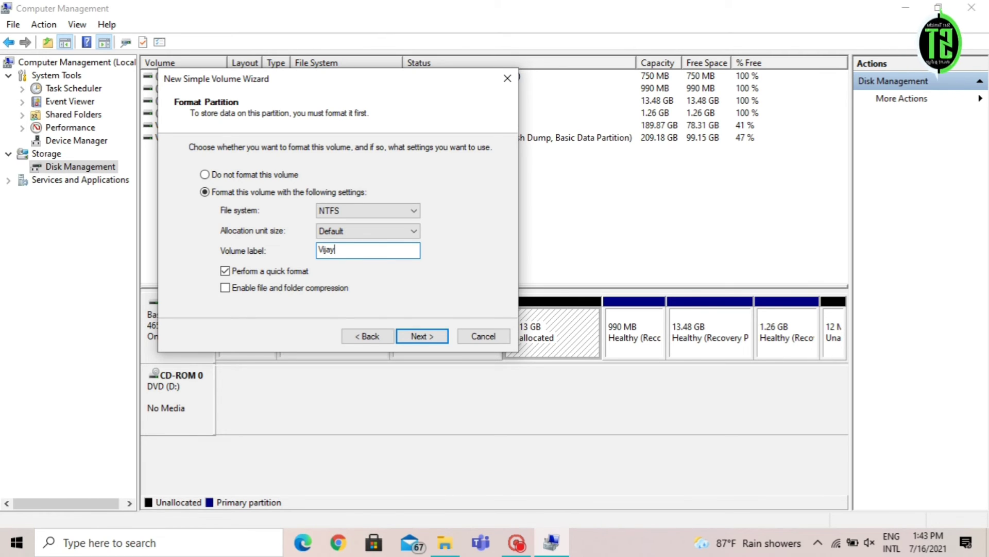
type("4.0")
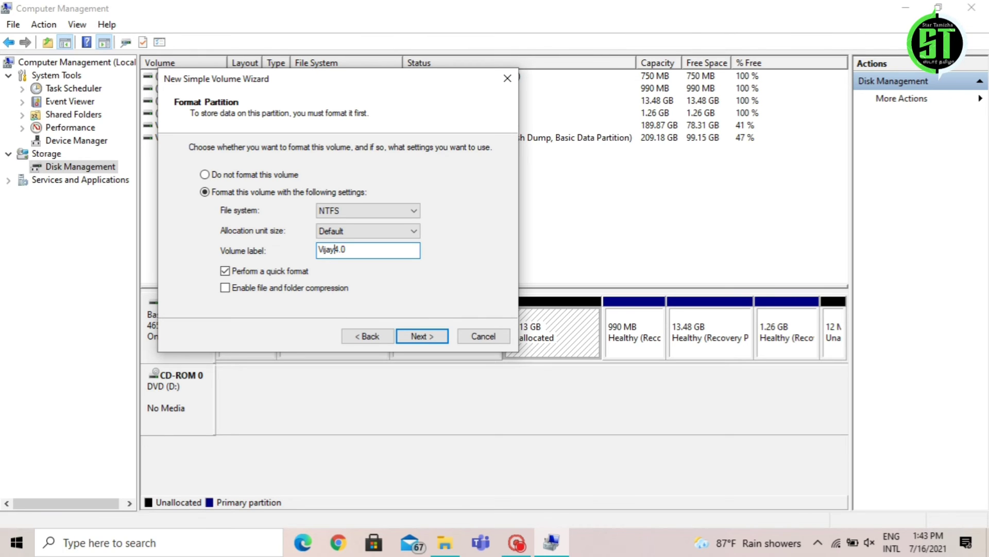
left_click(421, 336)
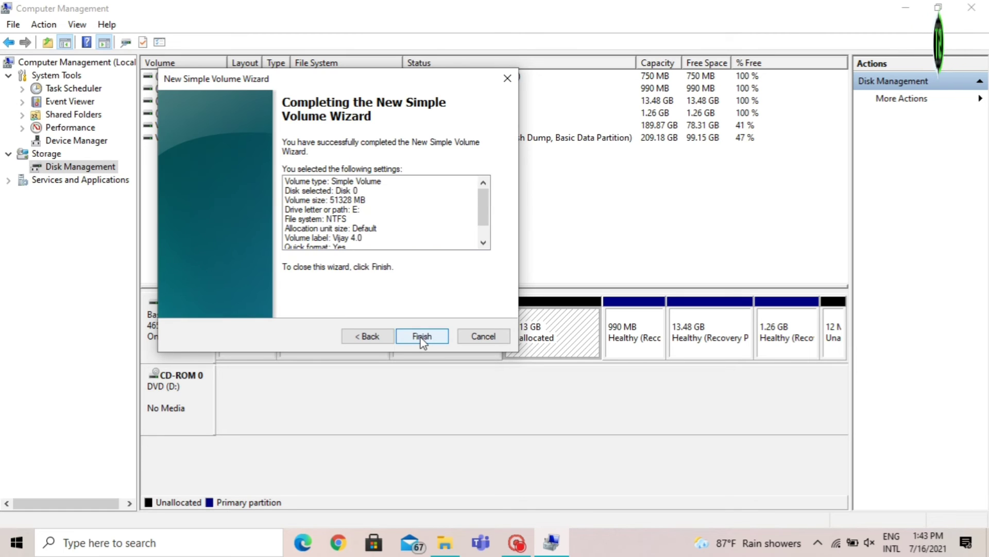
left_click(415, 337)
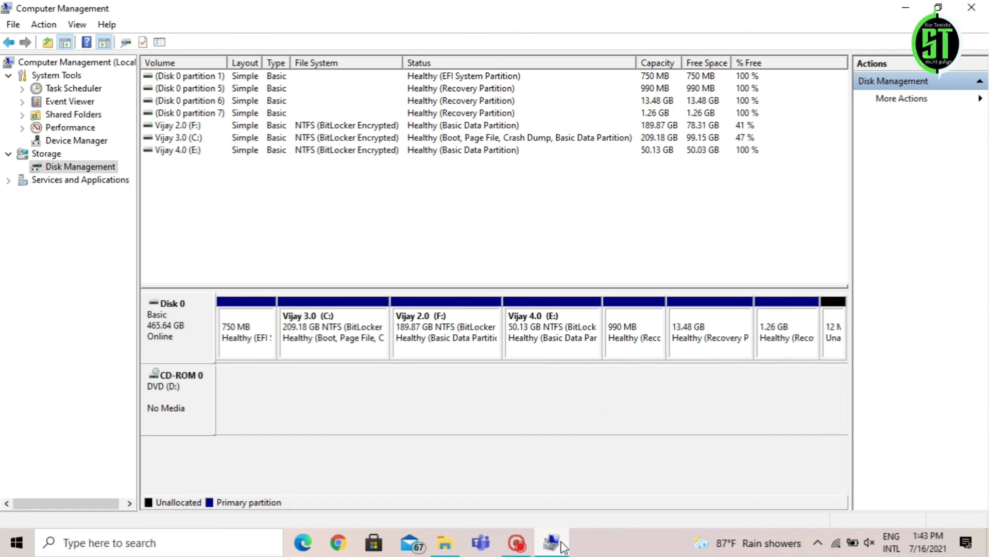
Open the new Vijay 4.0 (E:) drive in This PC to confirm it's empty, then go back.
mouse_move(562, 542)
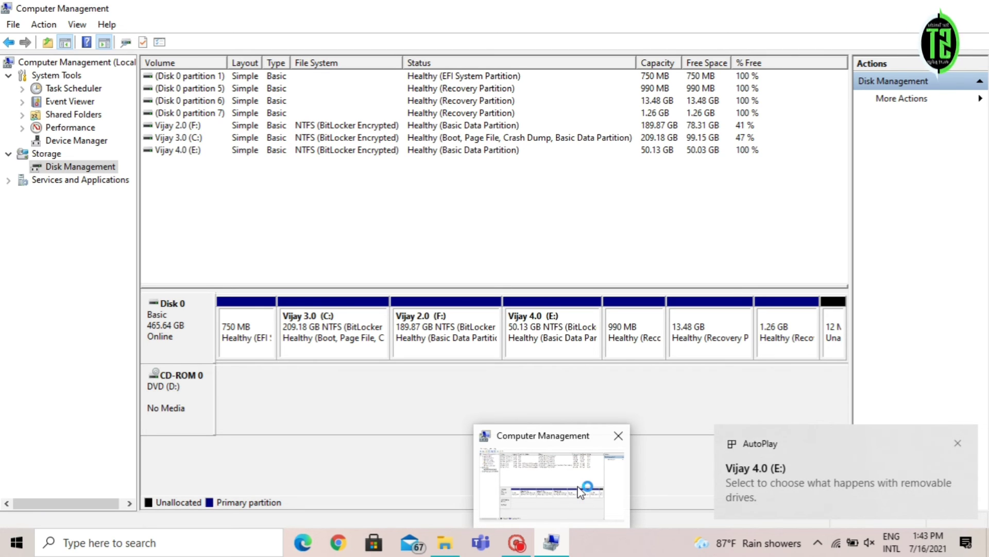
left_click(453, 543)
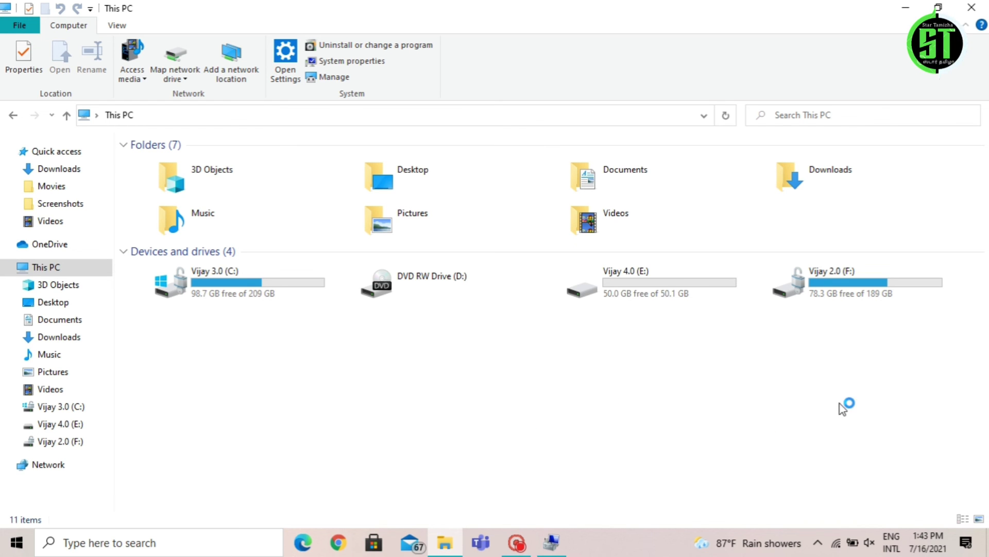
left_click(636, 269)
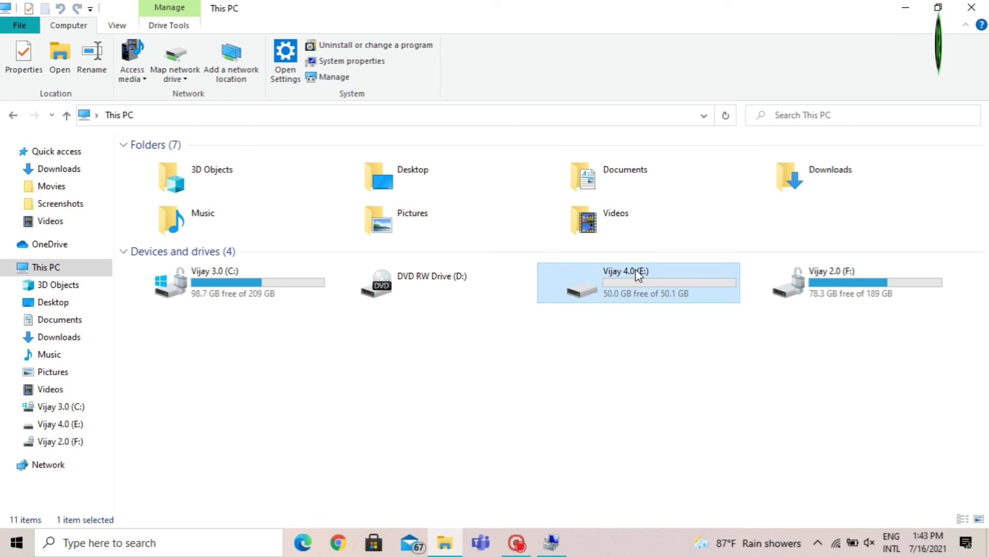
double_click(635, 269)
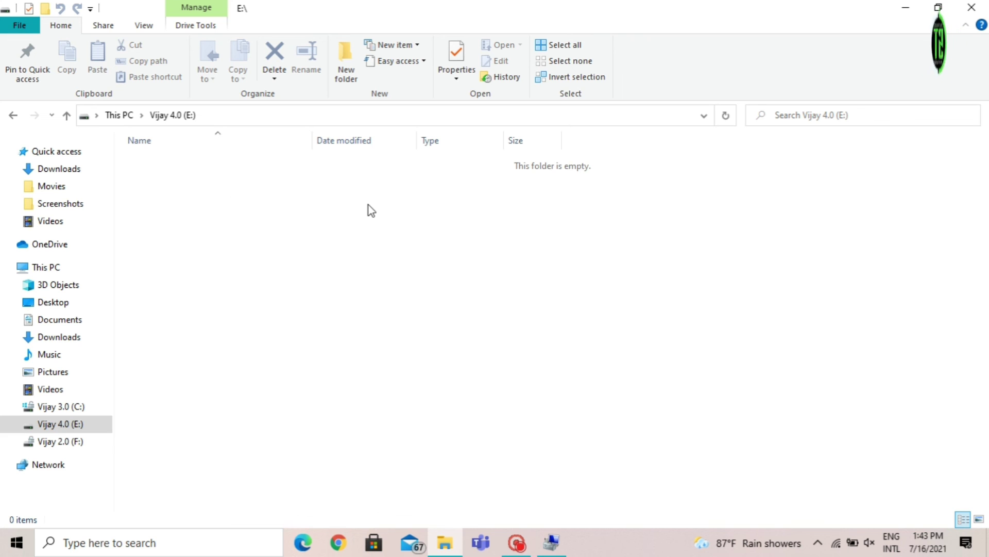
left_click(66, 115)
Select DVD RW Drive (D:) and Vijay 4.0 (E:) in turn, ending with E: selected.
left_click(348, 301)
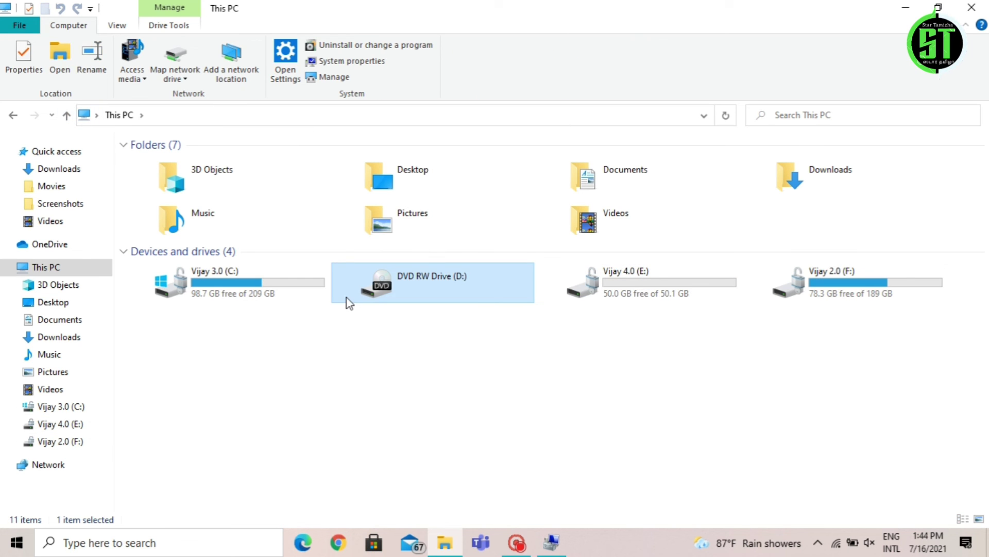
left_click(500, 400)
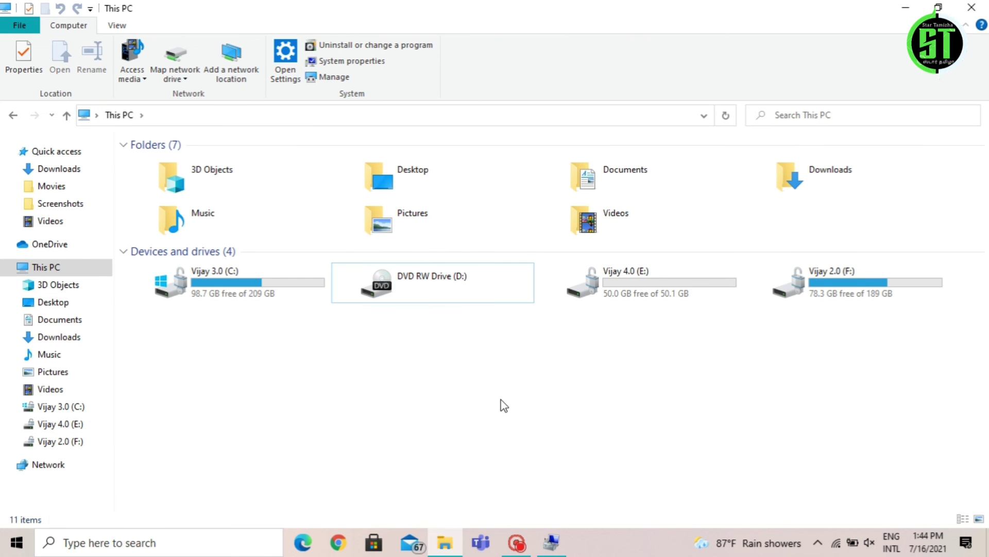
left_click(643, 307)
left_click(550, 360)
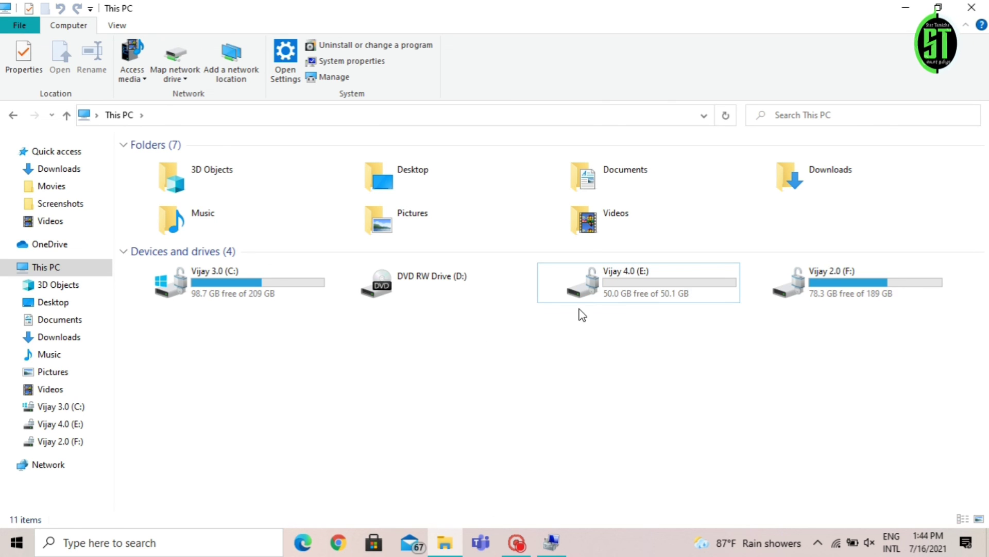
left_click(622, 300)
left_click(380, 363)
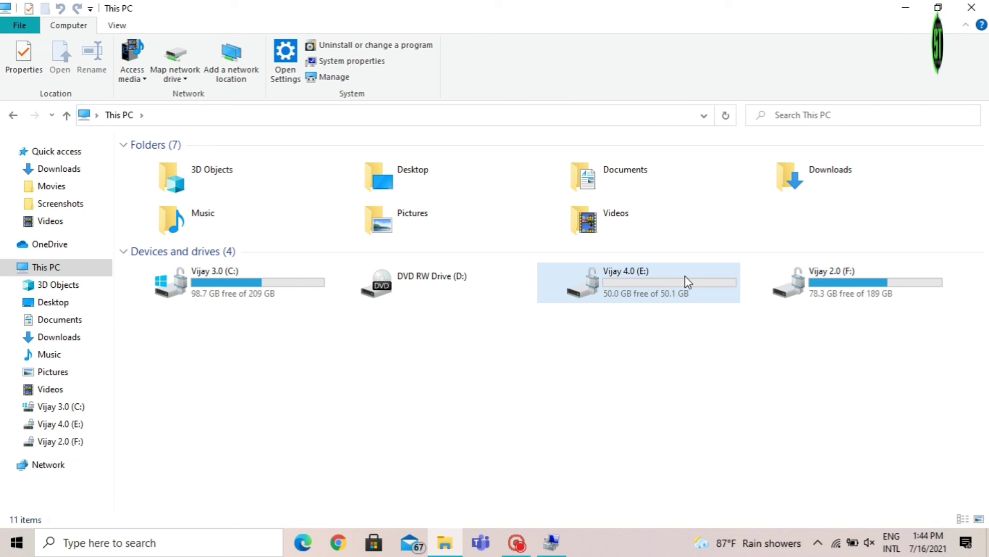
left_click(678, 292)
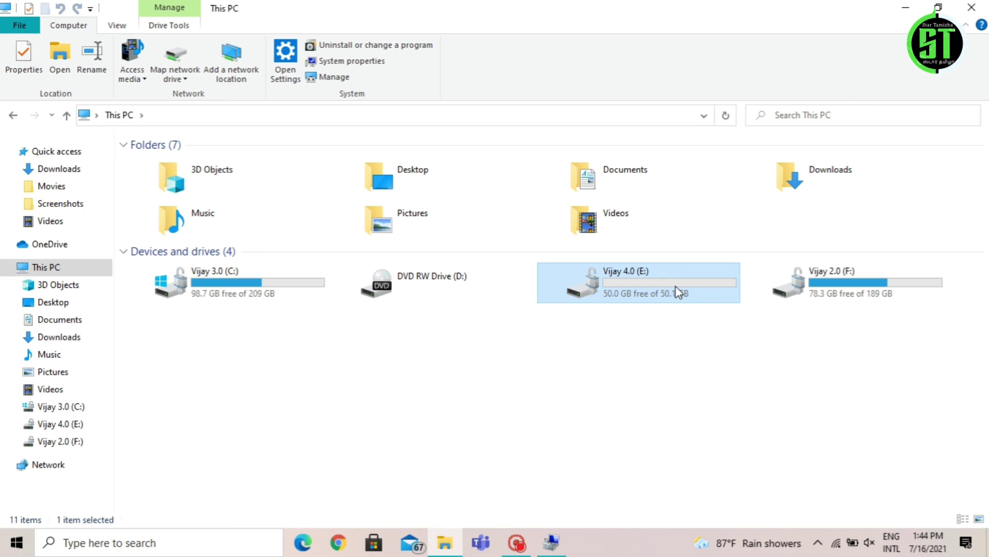